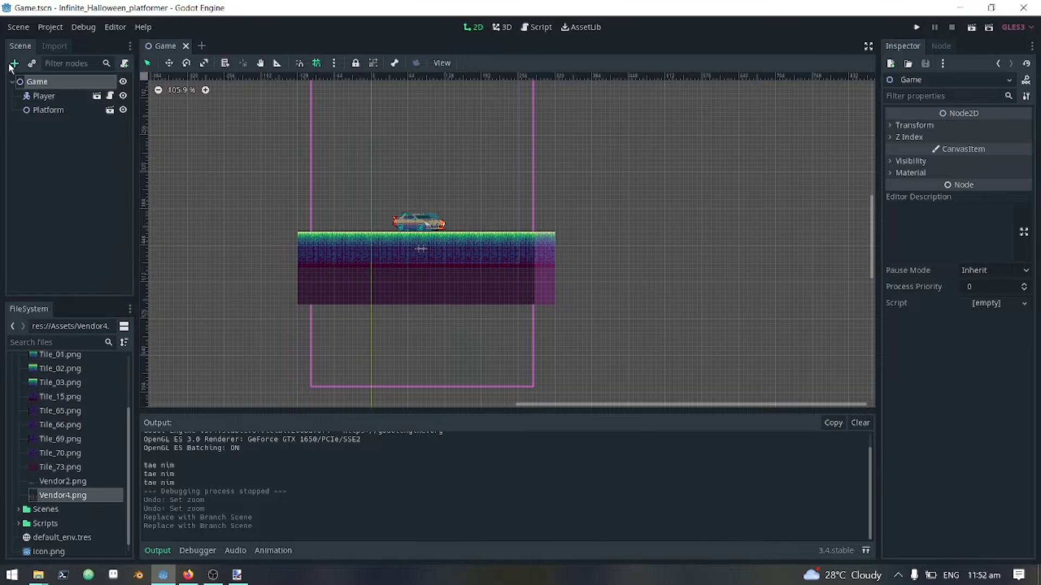
Step: Add a RigidBody2D node to the Game scene using the 'rigi' node search
left_click(14, 63)
type("rigi")
key("Return")
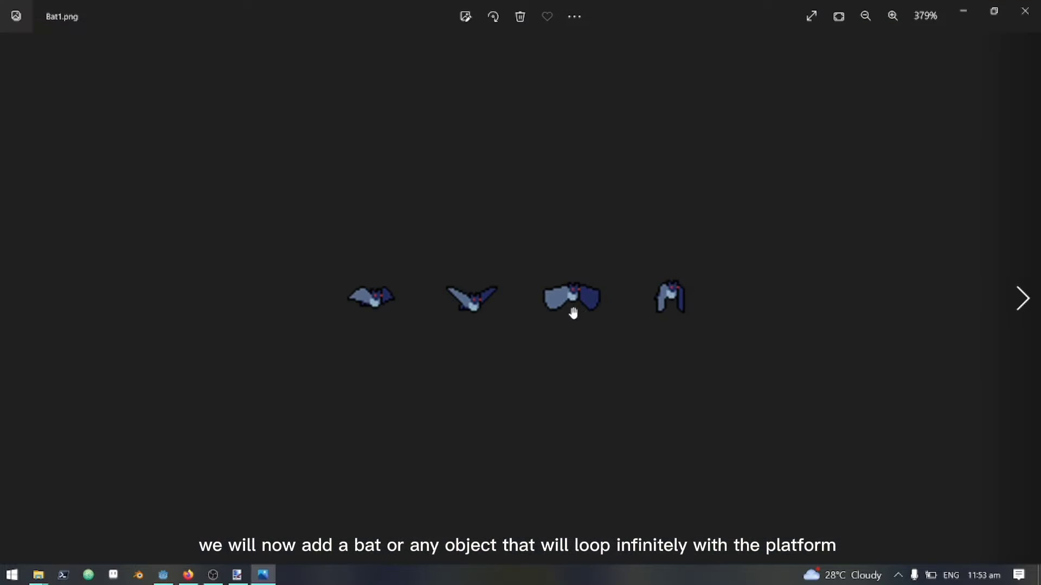
scroll(572, 309, "down", 3)
scroll(594, 314, "down", 2)
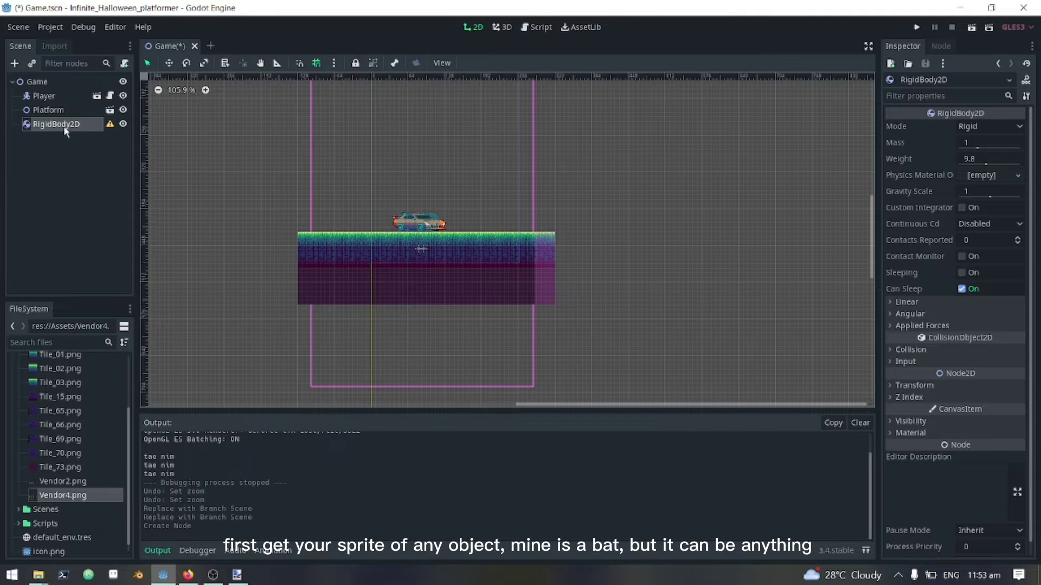
Step: Change the node's type to AnimatedSprite, give it new SpriteFrames, and save the scene
right_click(66, 129)
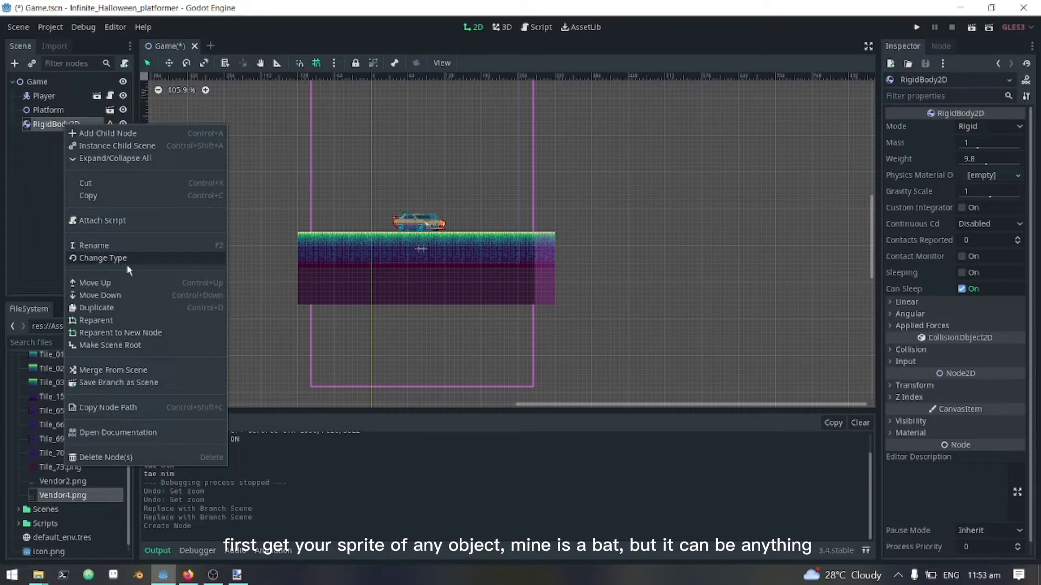
left_click(102, 258)
type("anima")
key("Return")
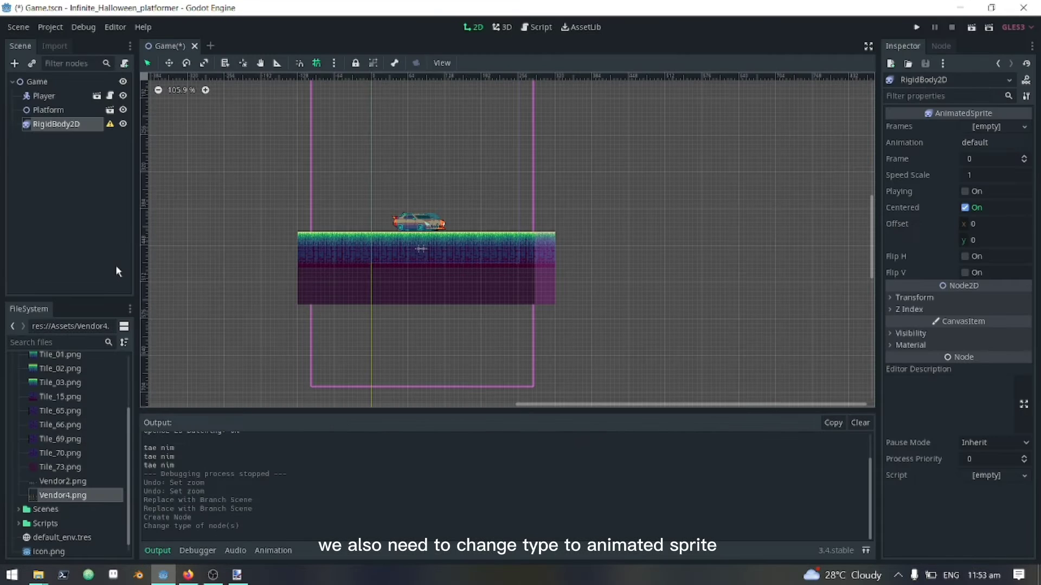
key("ctrl+s")
left_click(993, 126)
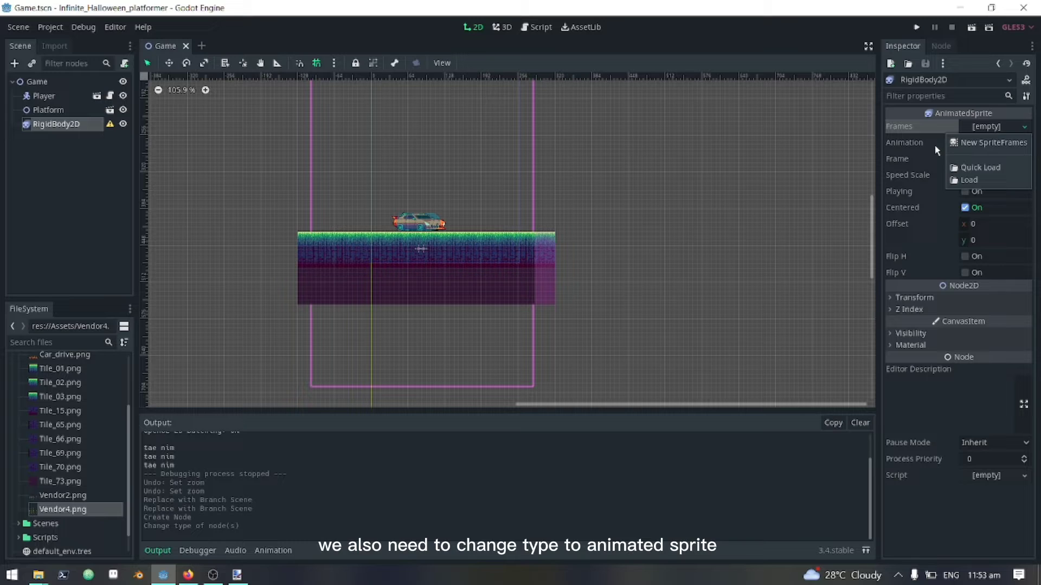
left_click(961, 143)
Step: Add all four frames from the Bat1.png sprite sheet to the default animation
left_click(970, 127)
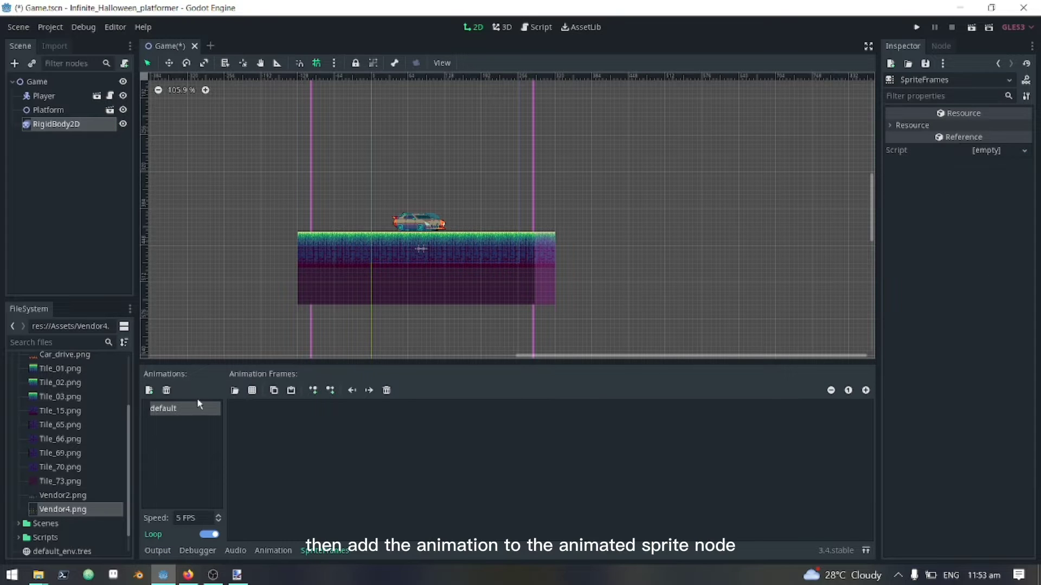
left_click(251, 391)
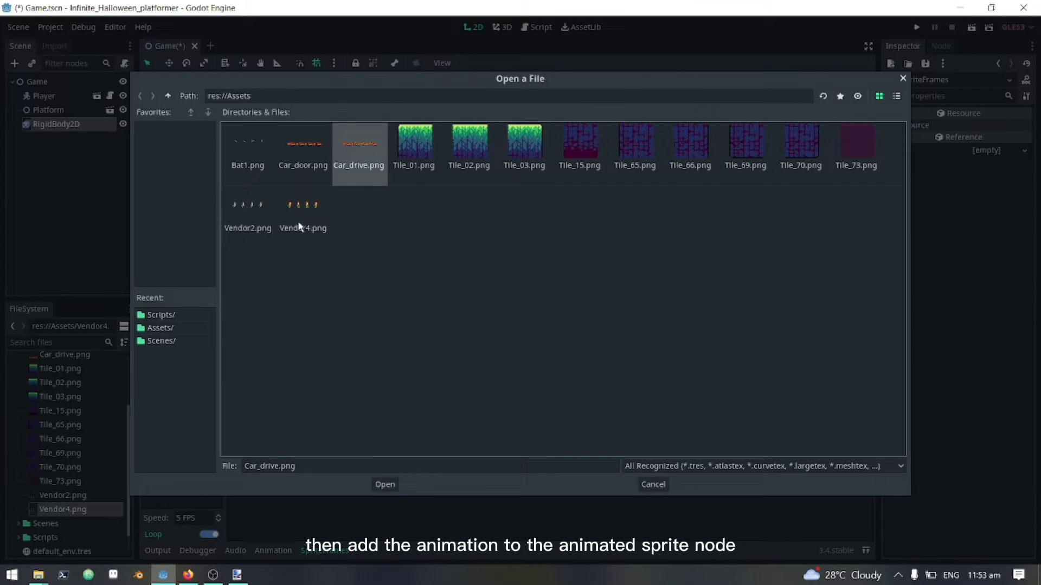
double_click(251, 165)
left_click(813, 124)
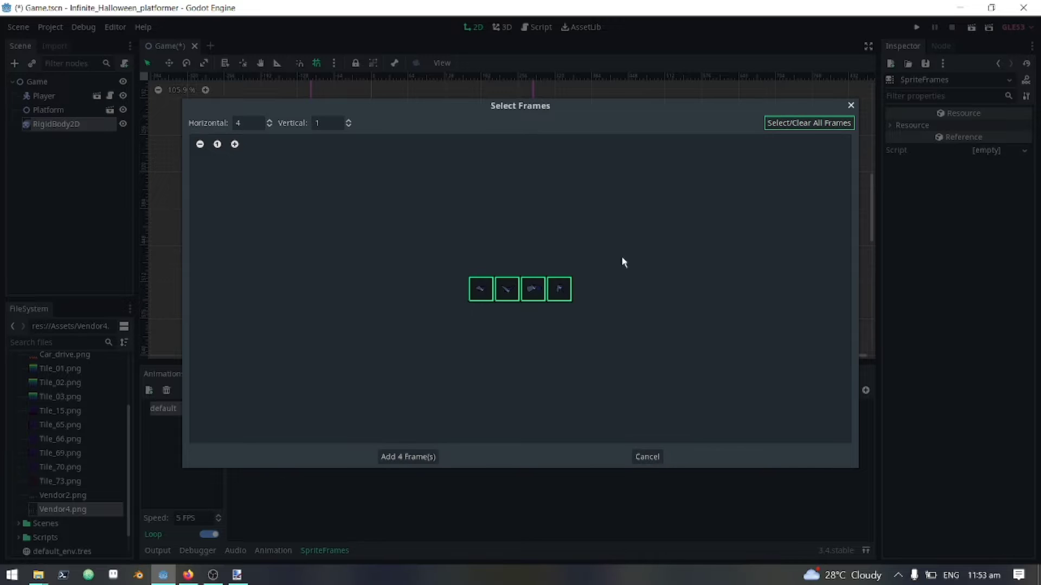
left_click(398, 457)
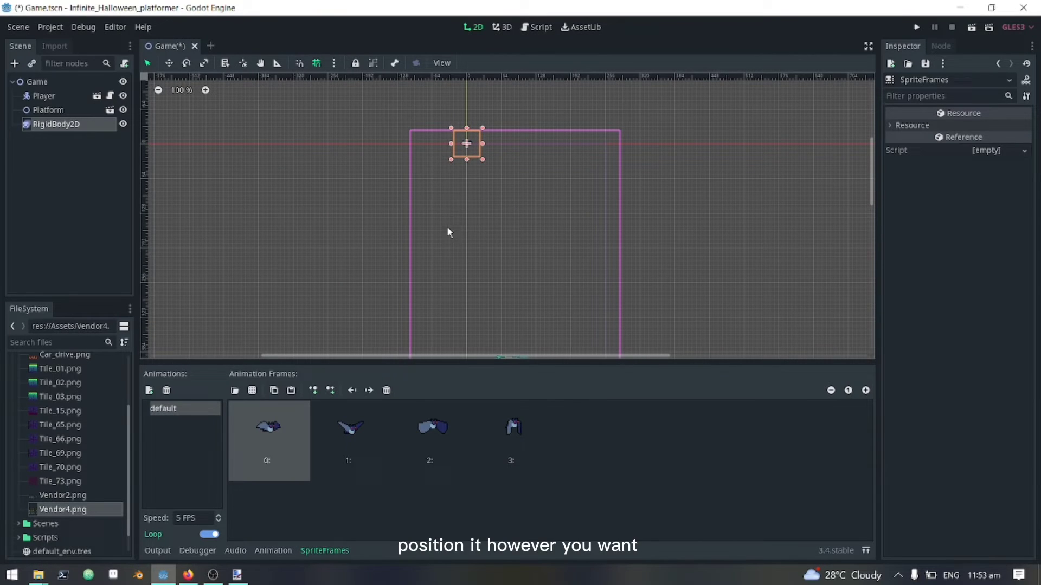
Step: Move the bat above the platform, right of the car, and enable Playing and Flip H
left_click_drag(470, 153, 533, 196)
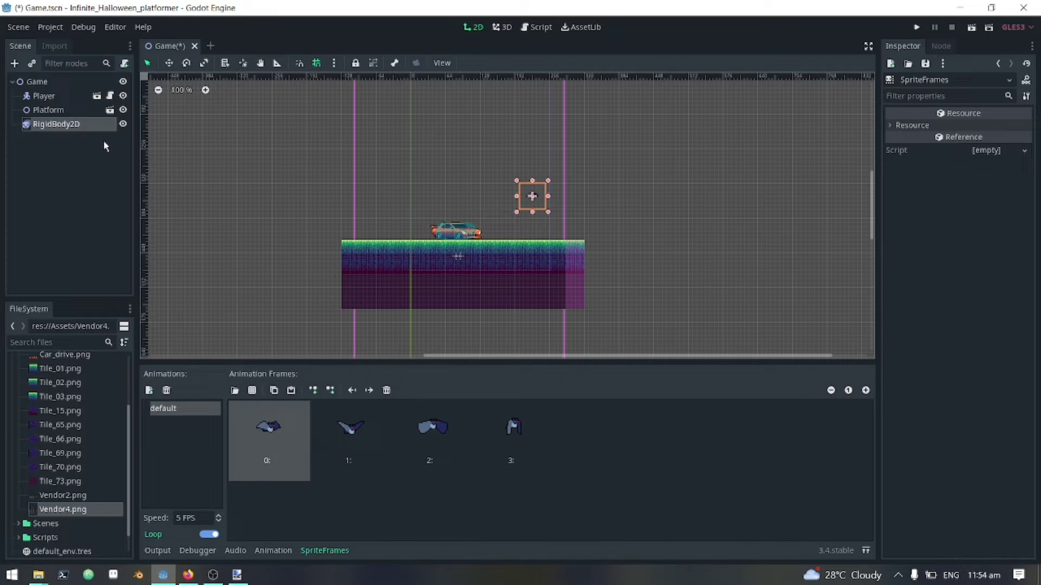
left_click(66, 110)
left_click(85, 124)
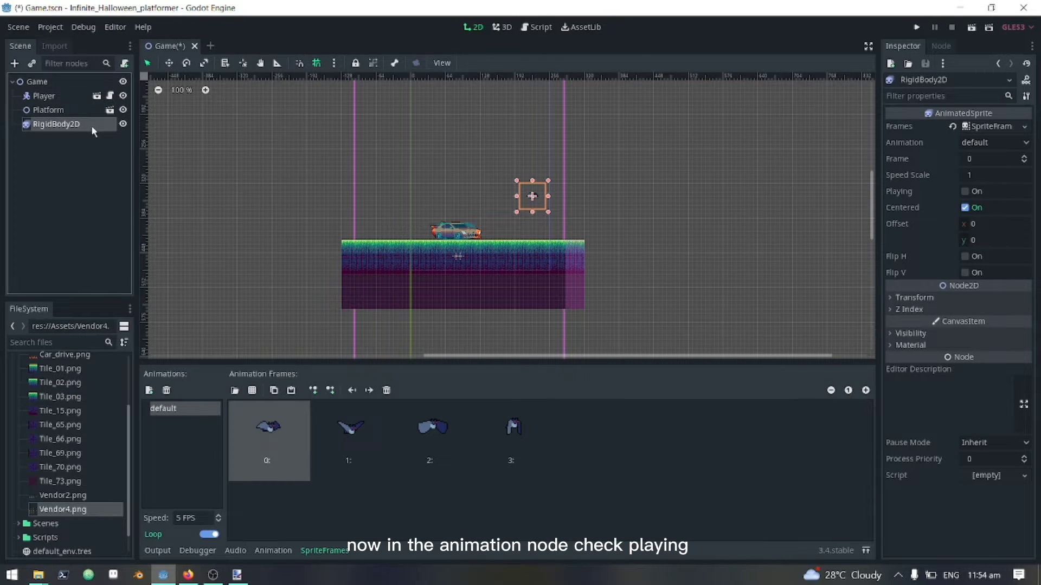
left_click(966, 191)
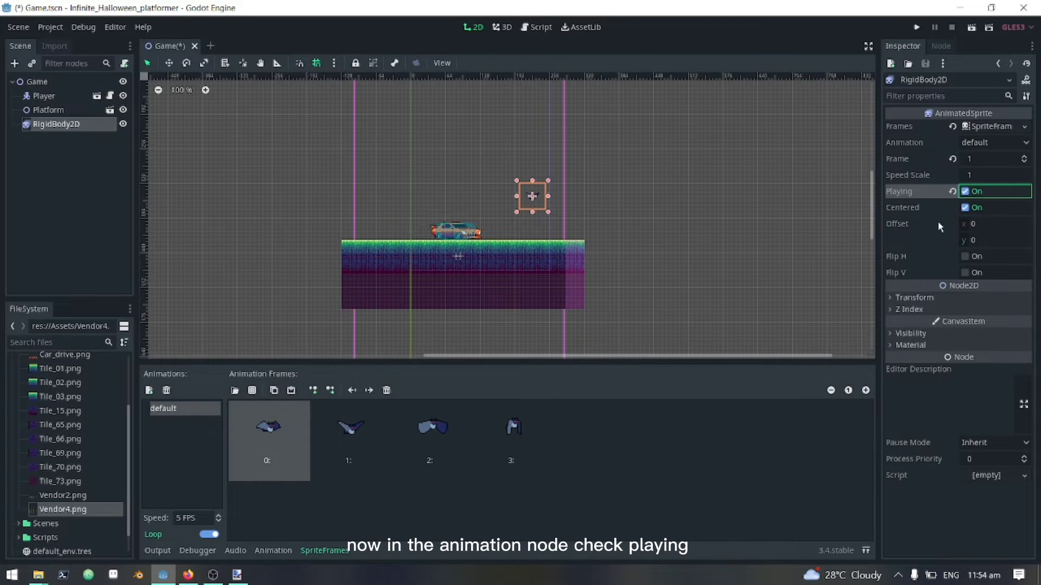
left_click(965, 256)
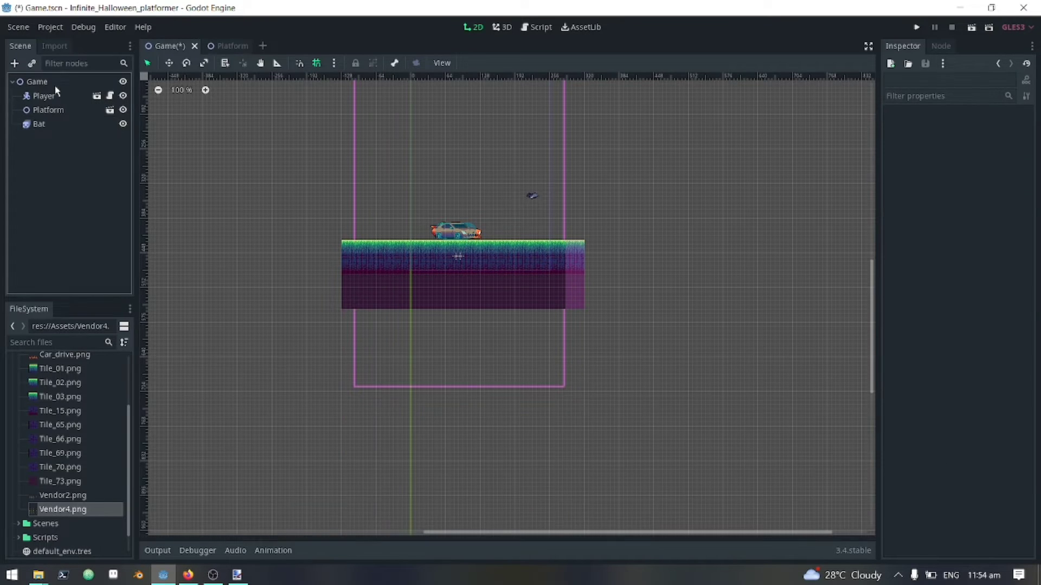
Step: Save the Bat node branch as its own scene, Bat.tscn
left_click(64, 125)
right_click(70, 128)
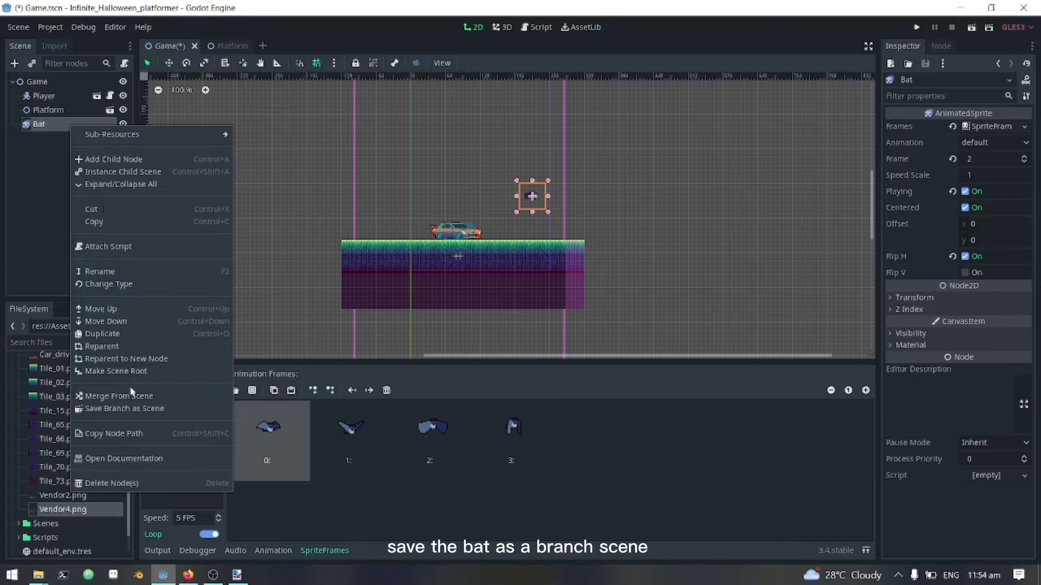
left_click(131, 408)
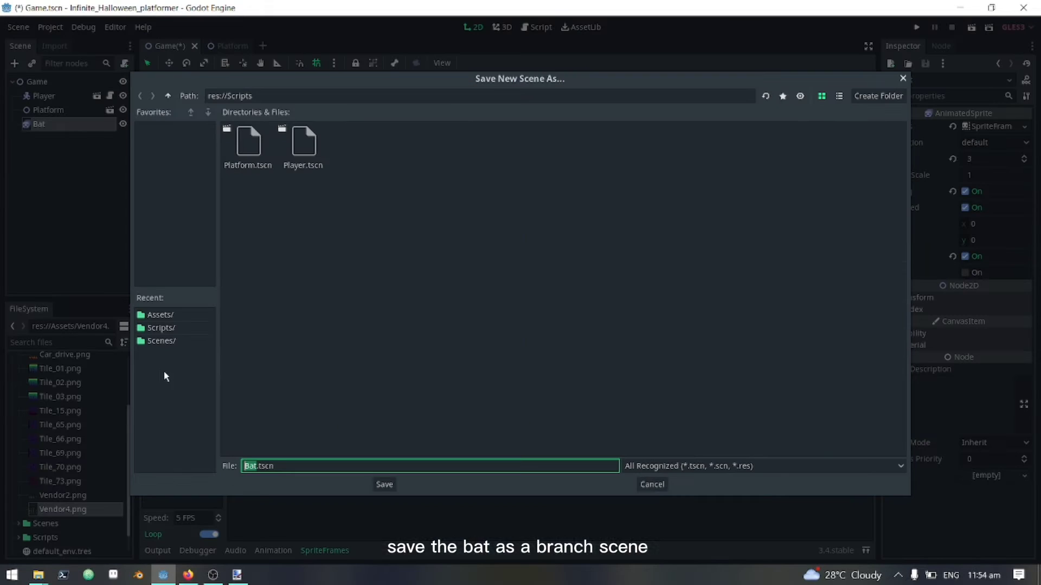
left_click(382, 485)
Step: Delete the Bat node from the Game scene and switch to the Platform scene
right_click(94, 128)
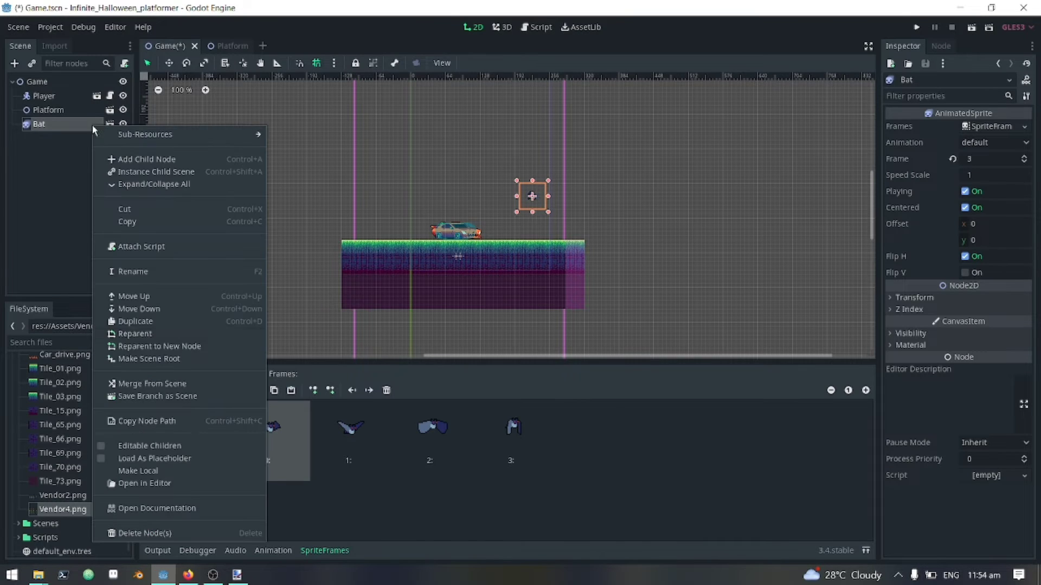
left_click(195, 533)
left_click(498, 299)
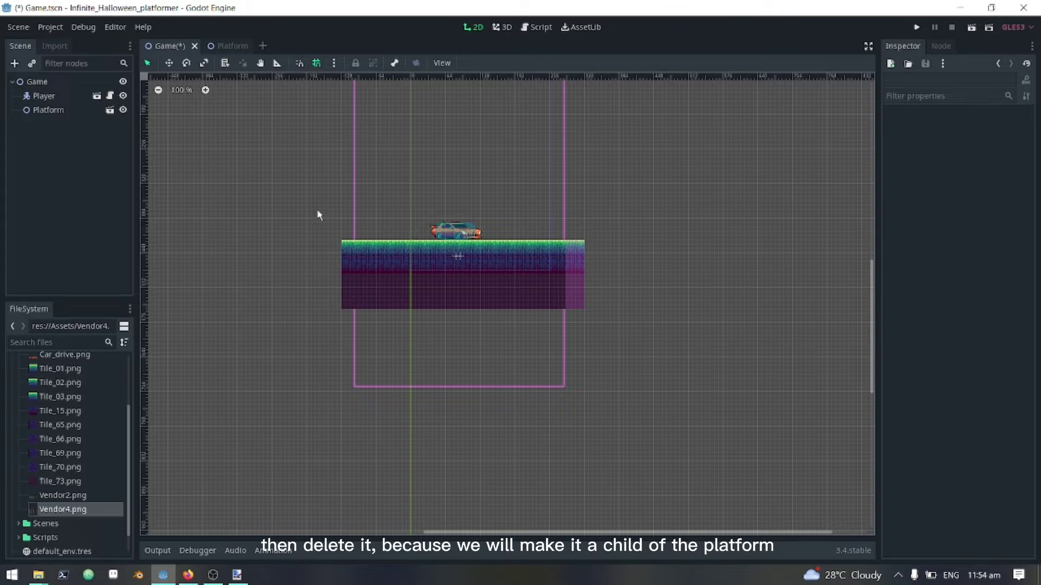
left_click(216, 43)
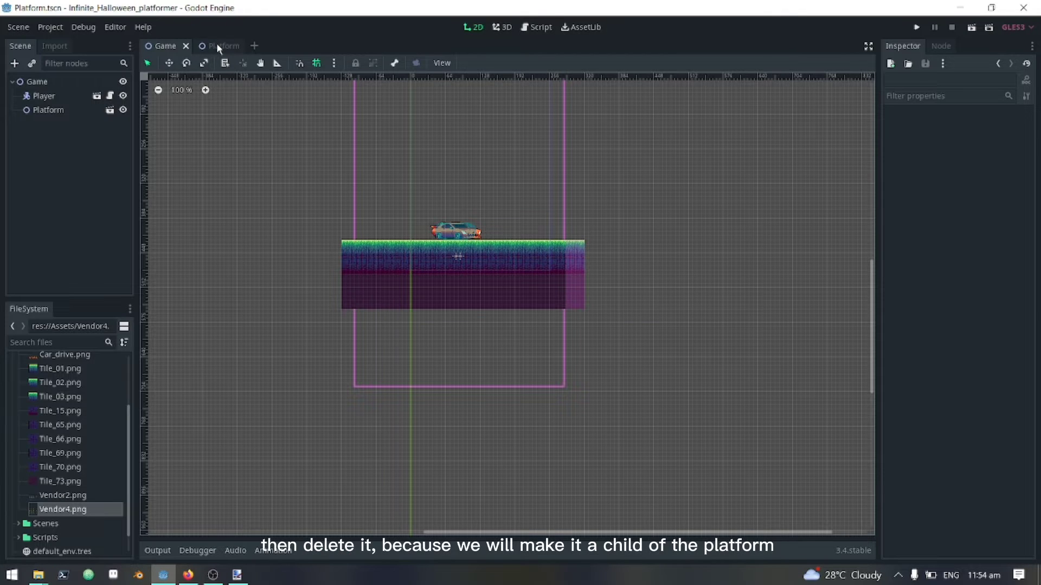
Step: Instance Bat.tscn in the Platform scene, move it above the tile, and test-run
left_click(32, 63)
type("ba")
key("Return")
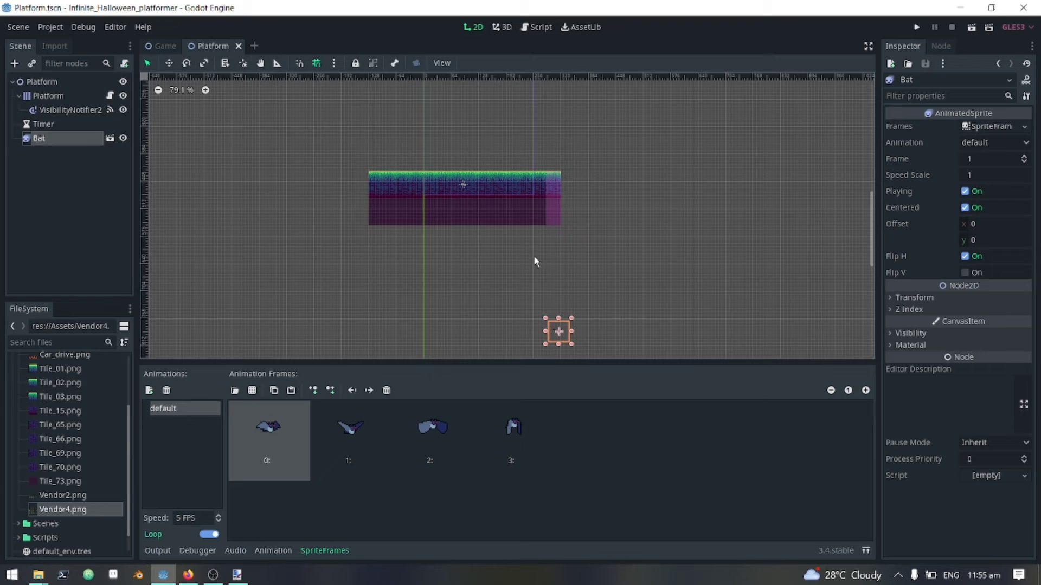
left_click_drag(558, 331, 504, 159)
scroll(504, 158, "up", 6)
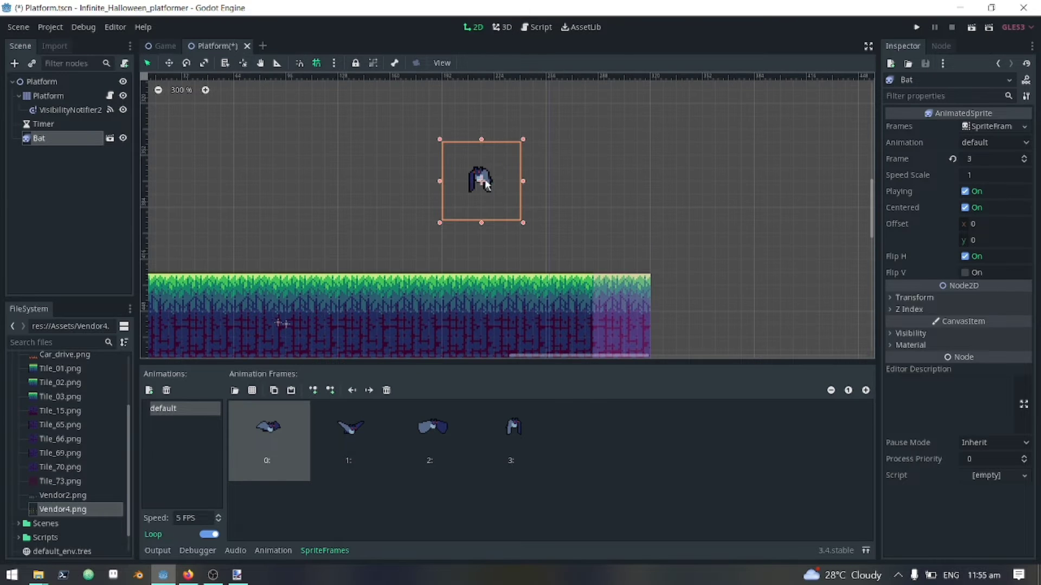
key("F5")
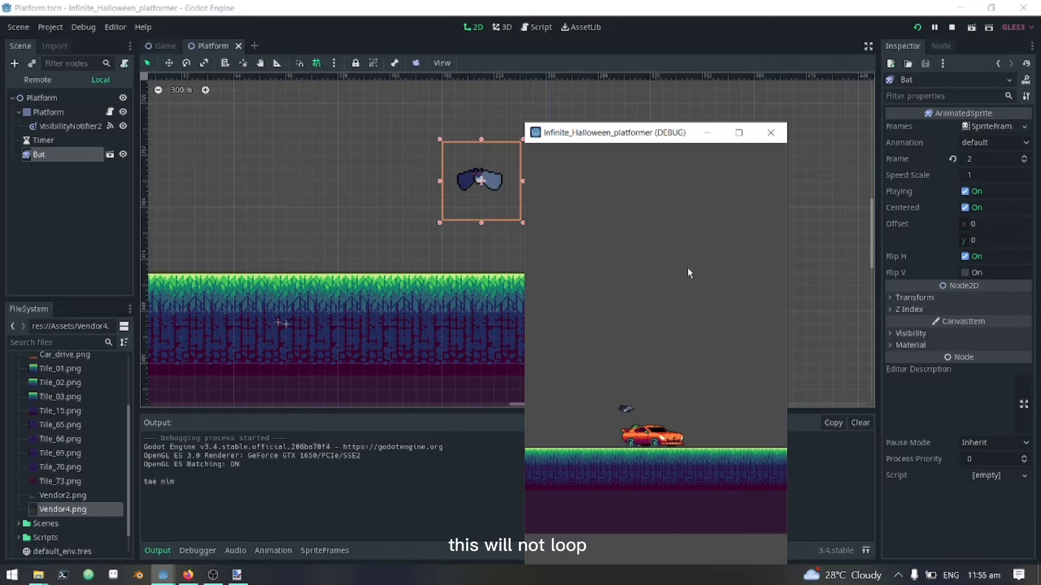
left_click(770, 131)
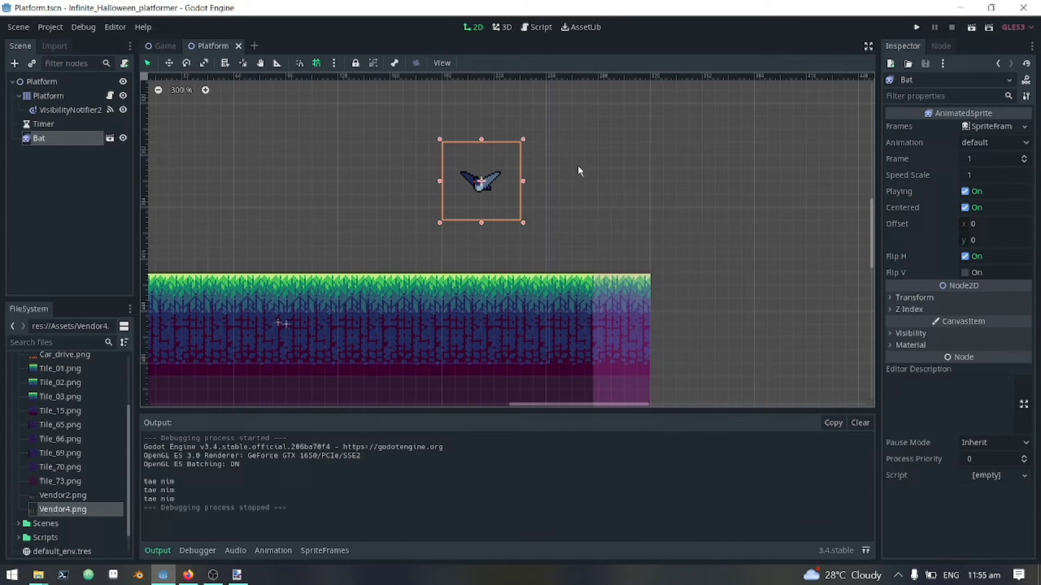
Step: Make Bat a child of the Platform tile node and test-run the game again
left_click_drag(85, 138, 78, 98)
key("F5")
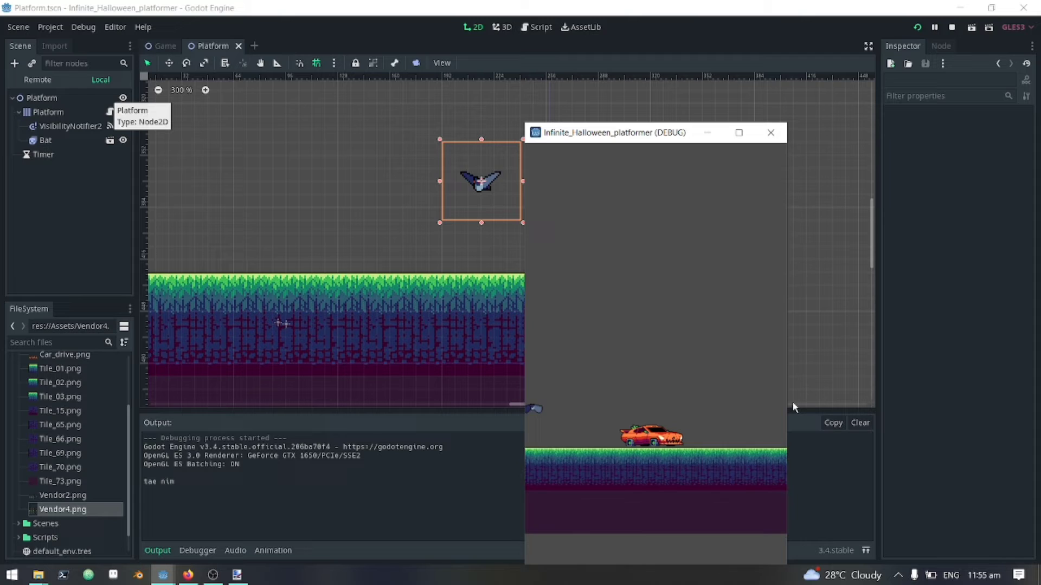
left_click(770, 132)
Step: Add 'onready var bat = $Bat' and a _ready() function to Platform.gd
left_click(110, 95)
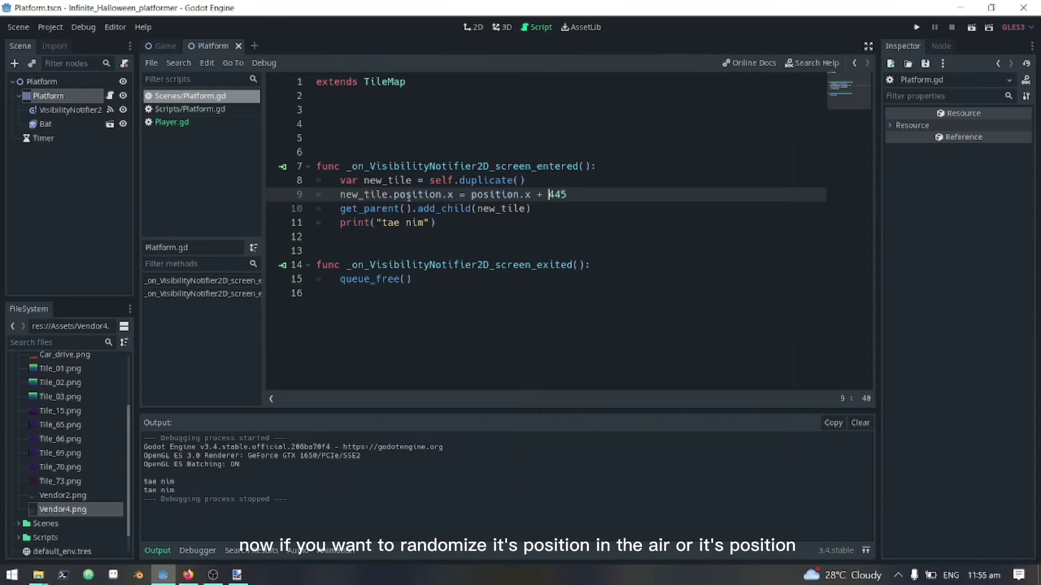
left_click(437, 125)
type("on")
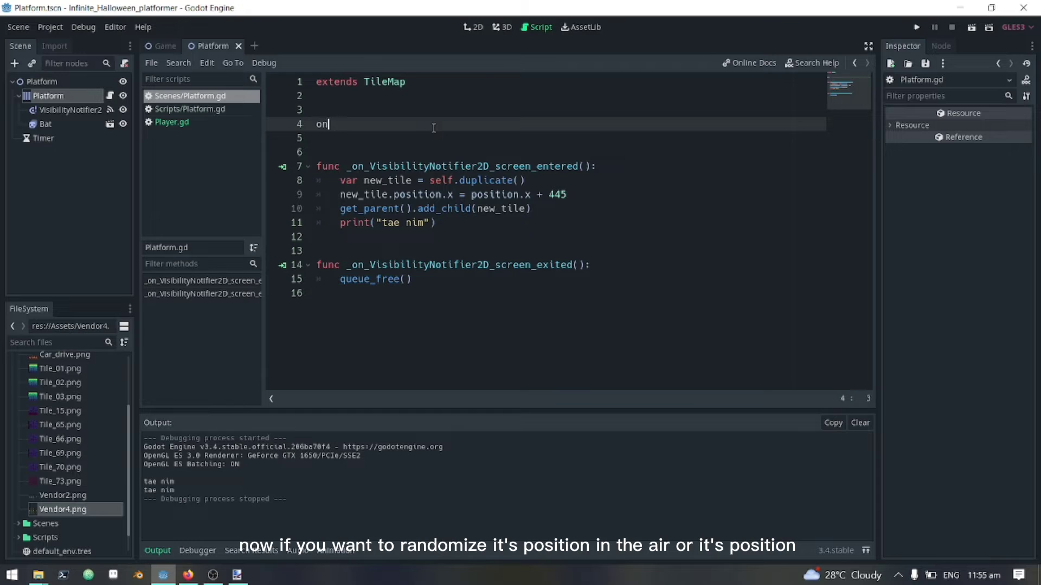
type("ready var bat = $Bat")
key("Return")
key("Return")
key("Return")
type("func _ready():")
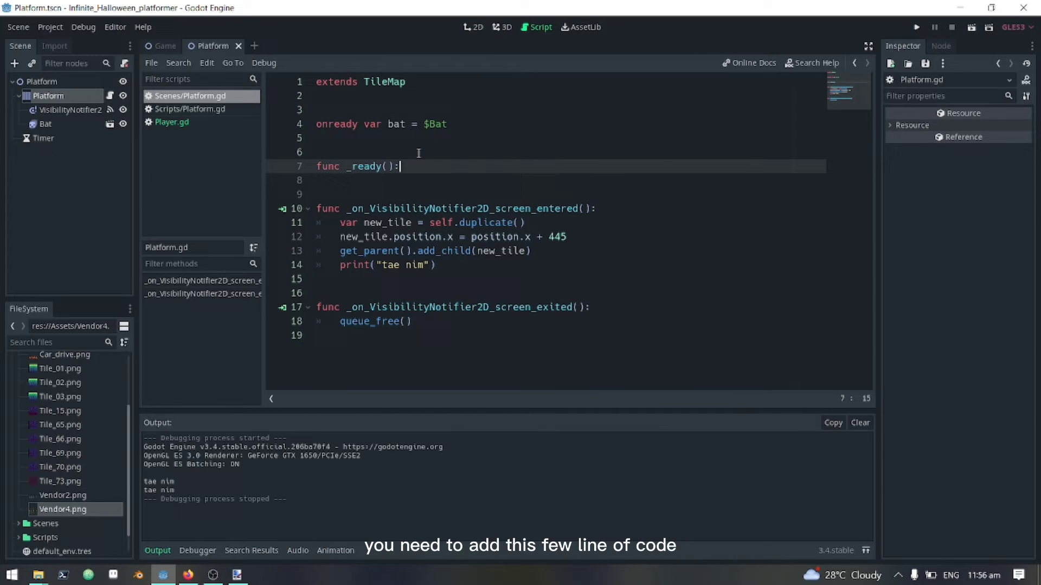
key("Return")
type("bat.position.y ")
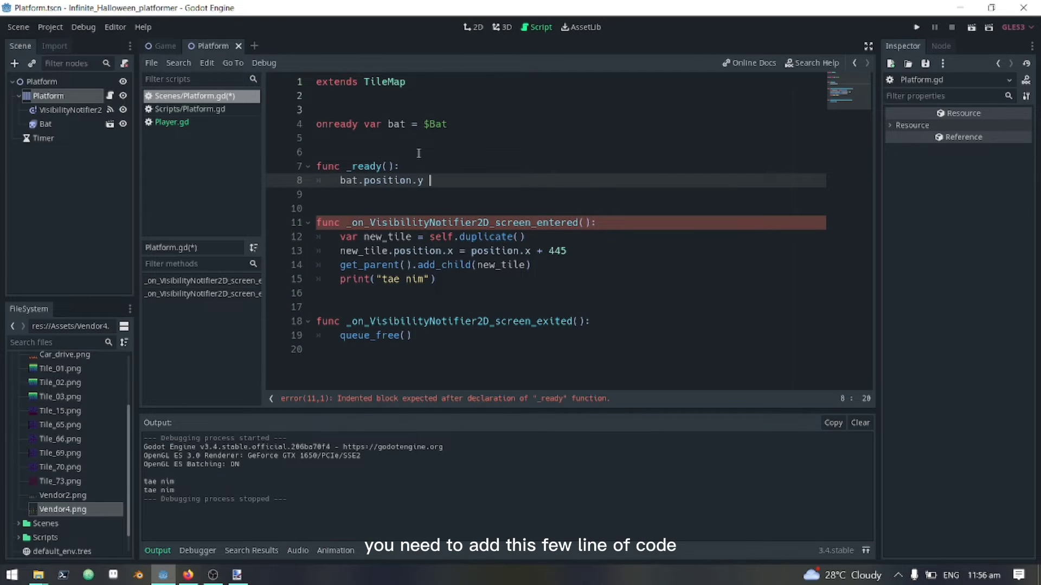
type("=")
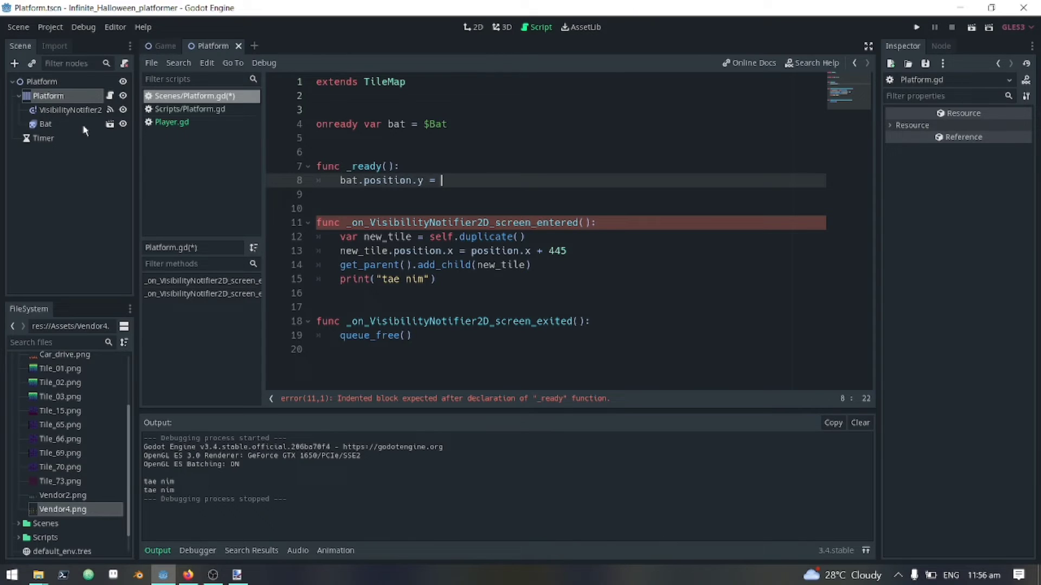
Step: Check the bat's position, set bat.position.y = rand_range(-88, -40), and run the game
left_click(82, 128)
left_click(913, 298)
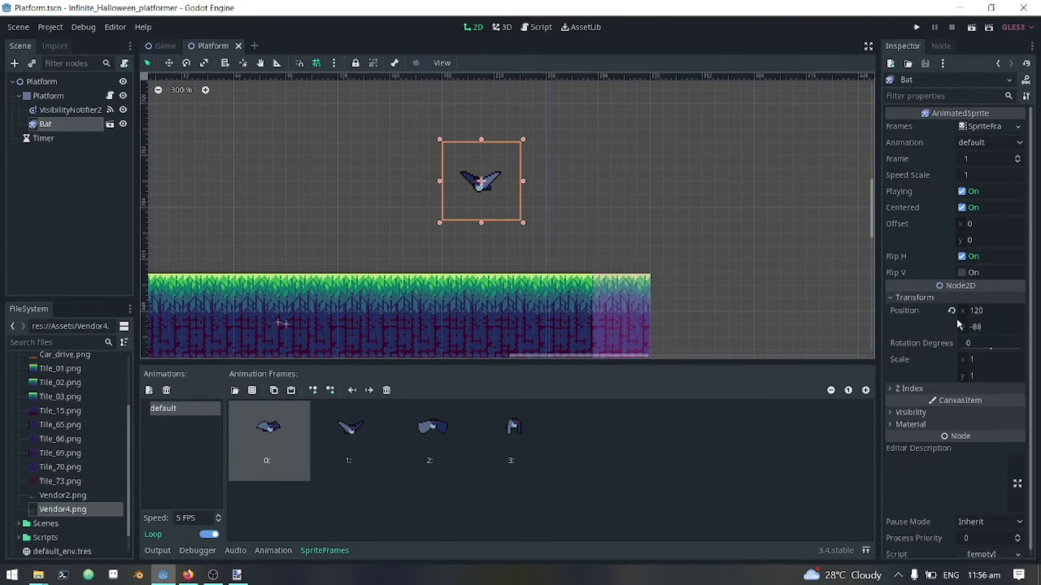
key("F3")
type("n.y = ran")
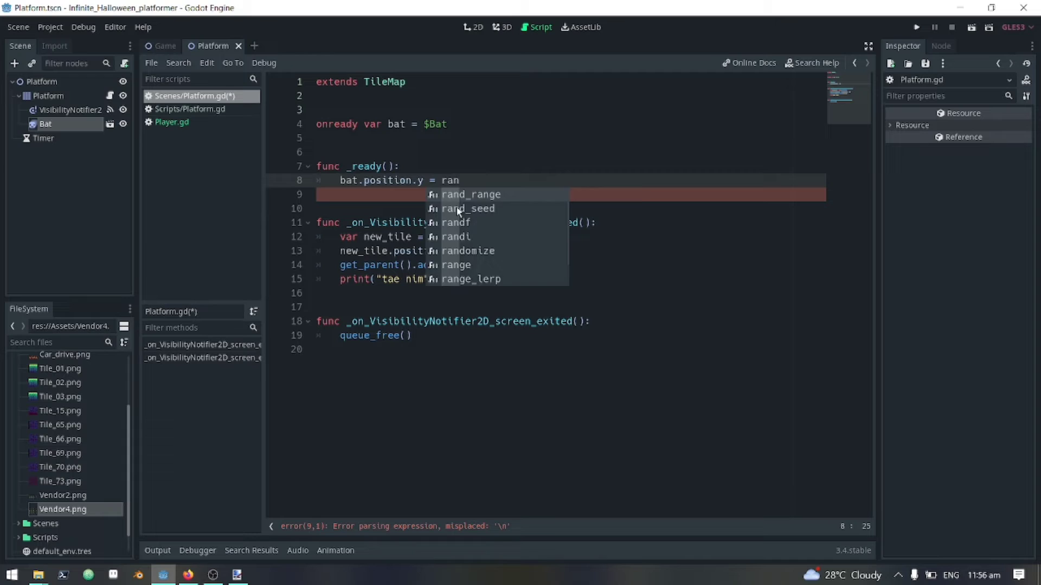
key("Return")
type("((")
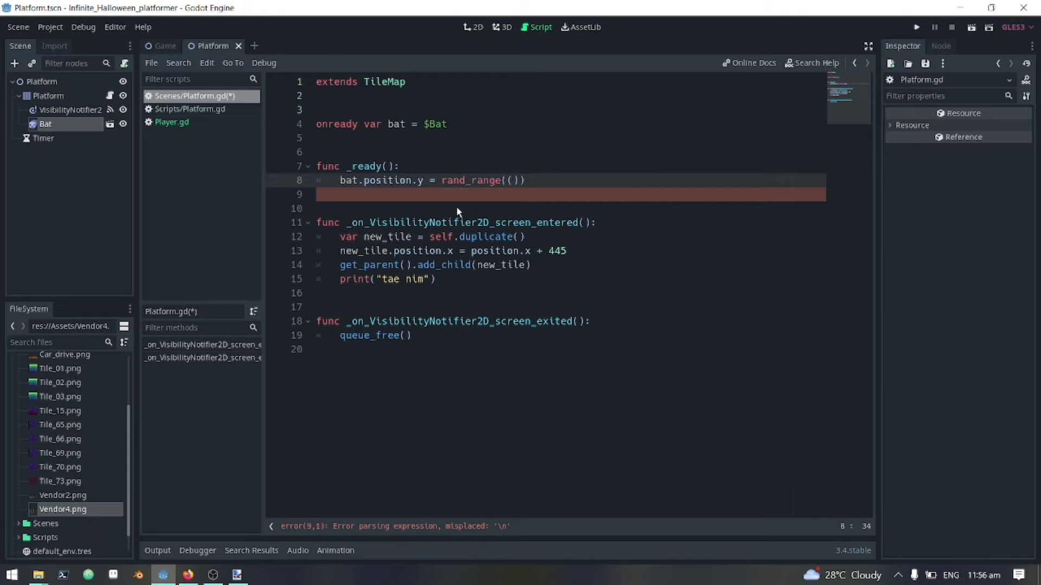
type("-49, ")
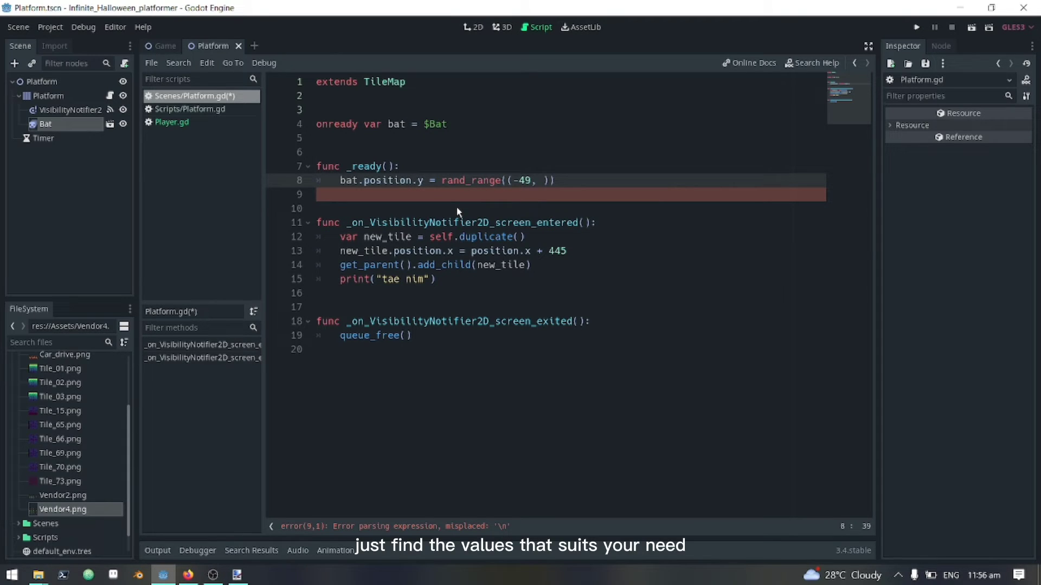
type("-")
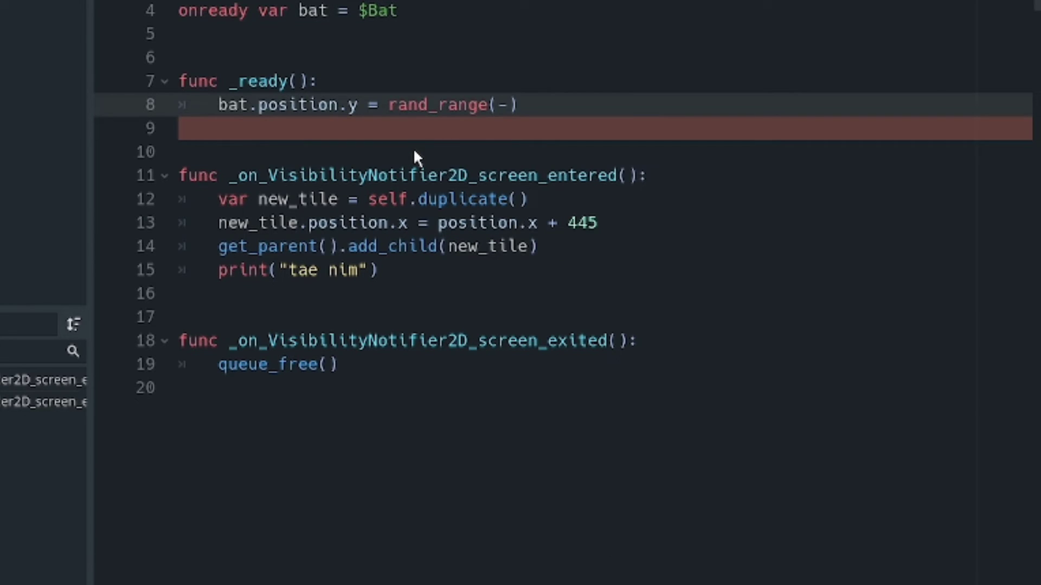
type("88, ")
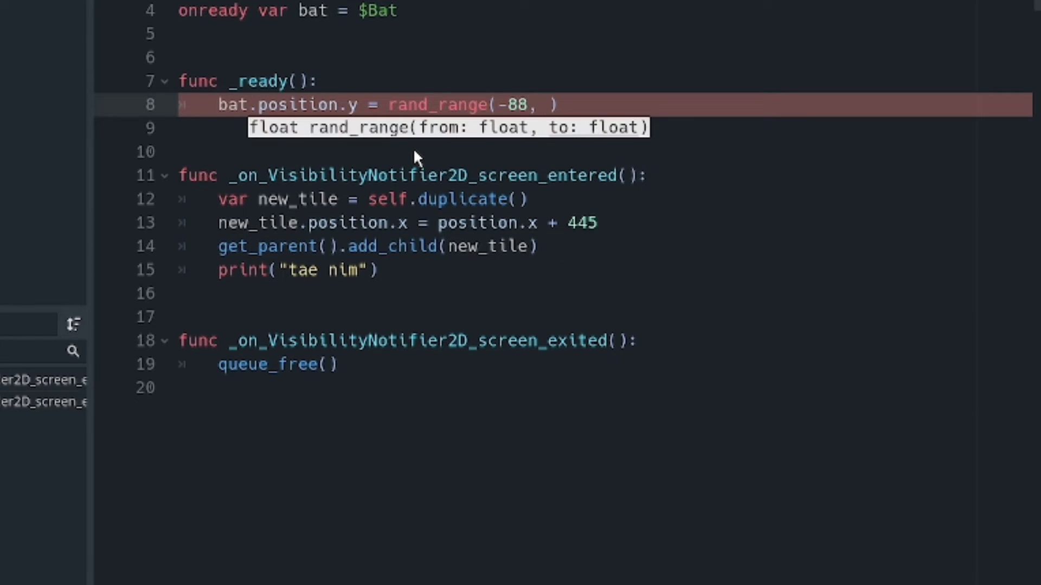
type("-")
type("40")
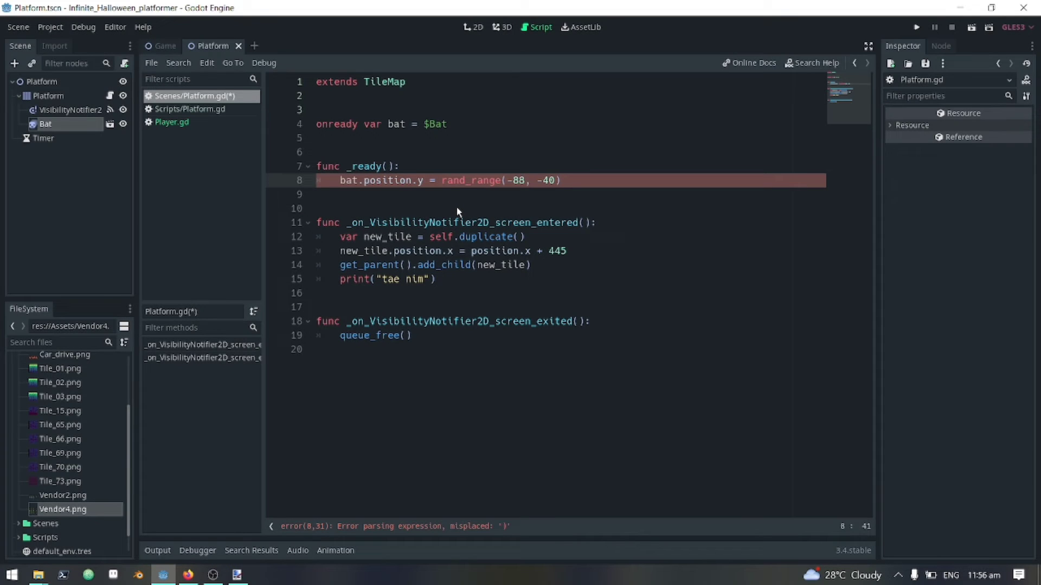
key("F5")
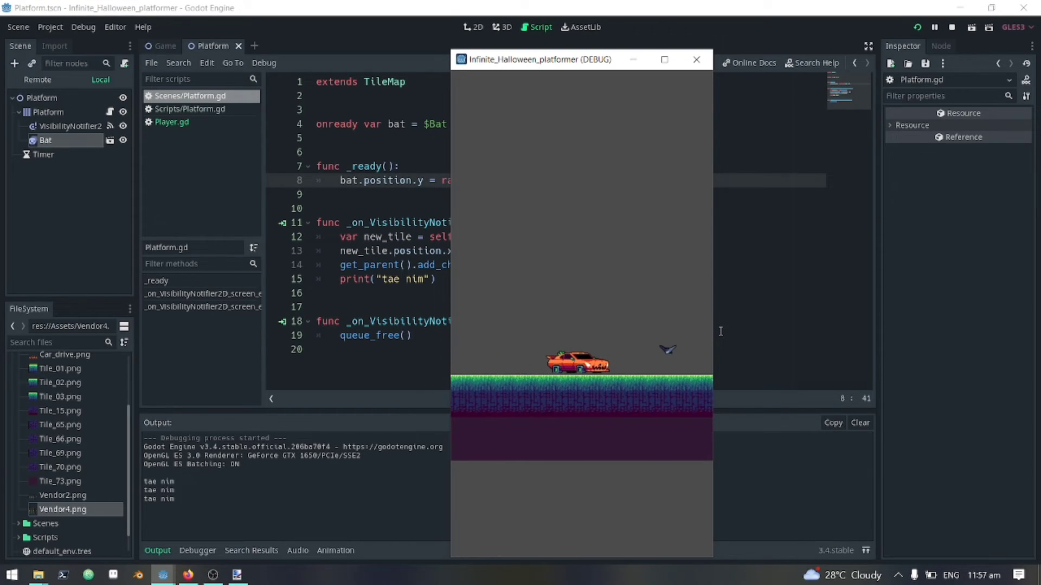
Step: Stop the game and change line 8's range to rand_range(-90, -50)
key("F8")
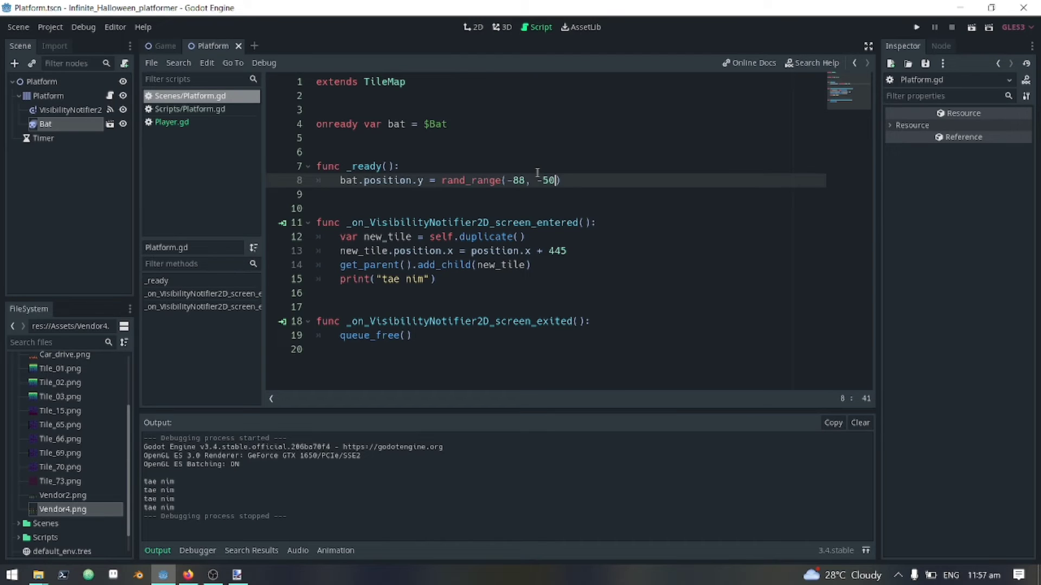
key("Return")
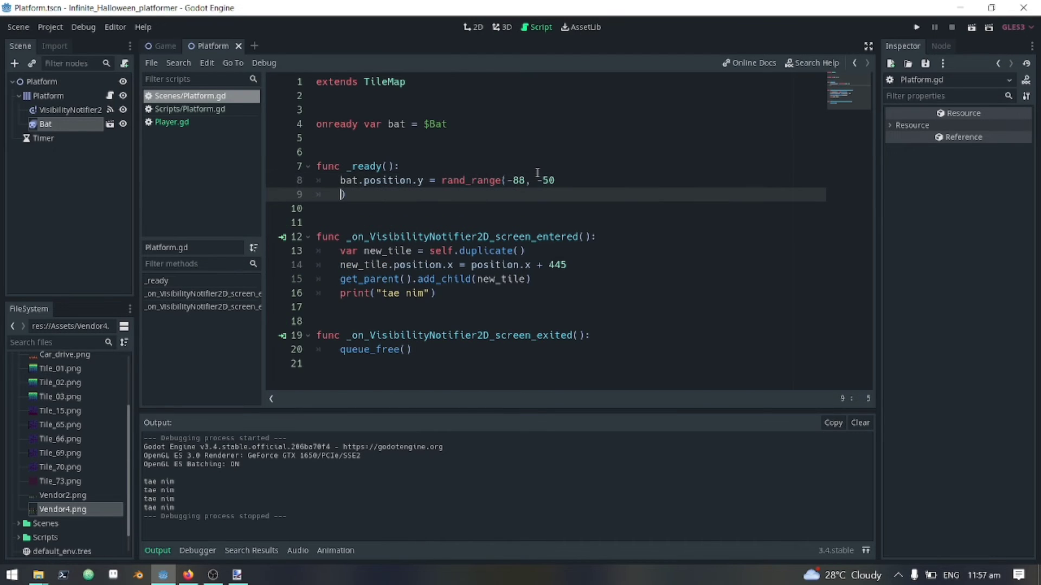
key("BackSpace")
left_click(526, 180)
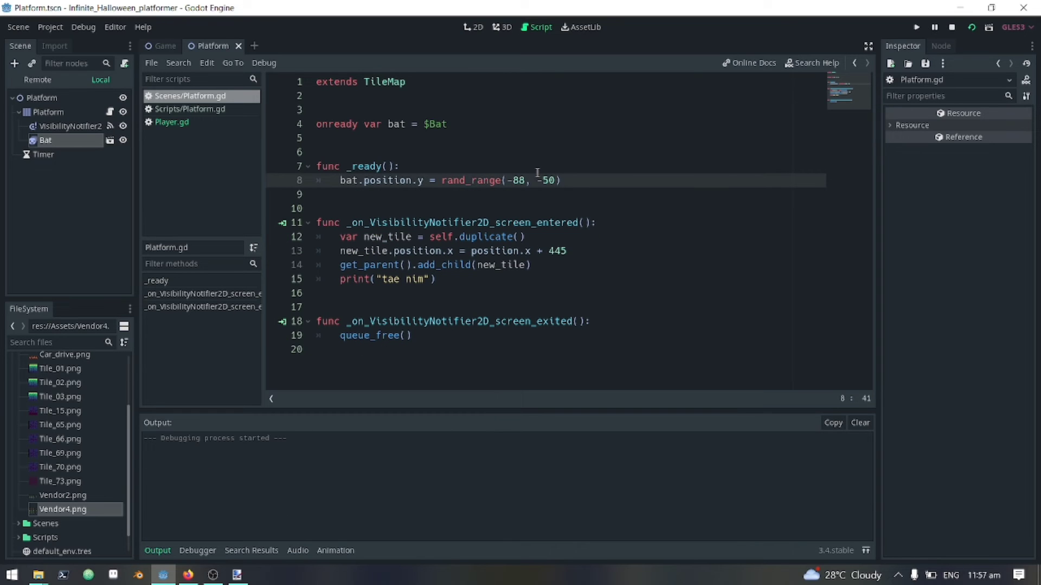
key("BackSpace")
key("BackSpace")
type("90")
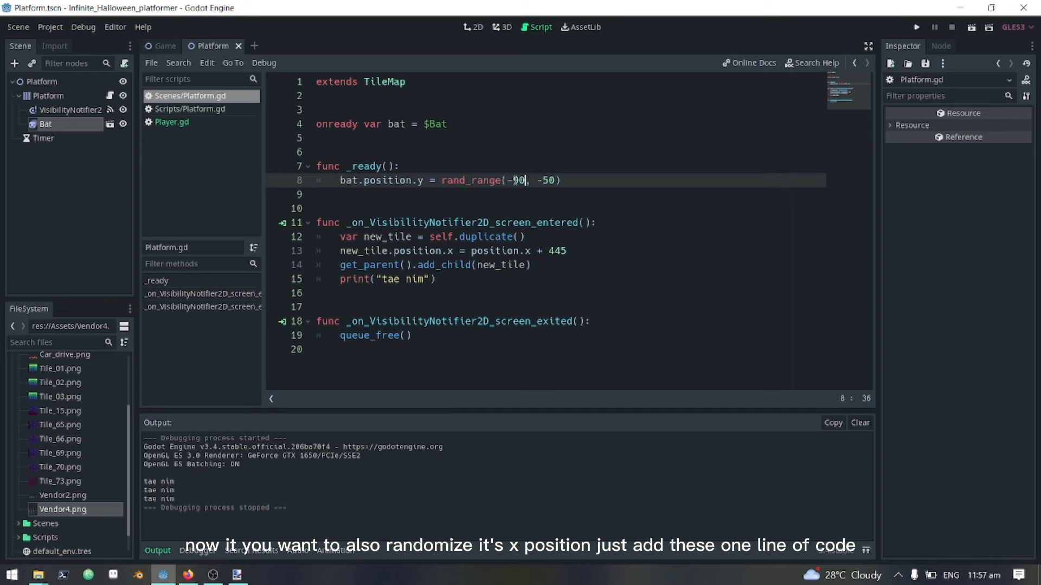
Step: Check the bat's Transform position in the 2D view, keeping its x at 120
left_click_drag(559, 179, 378, 184)
key("ctrl+F1")
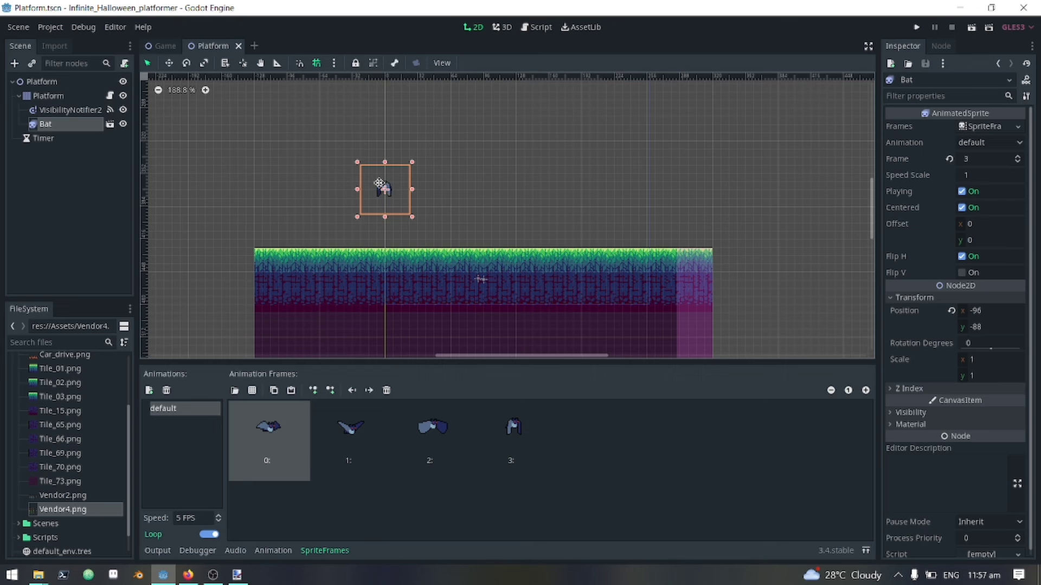
key("ctrl+z")
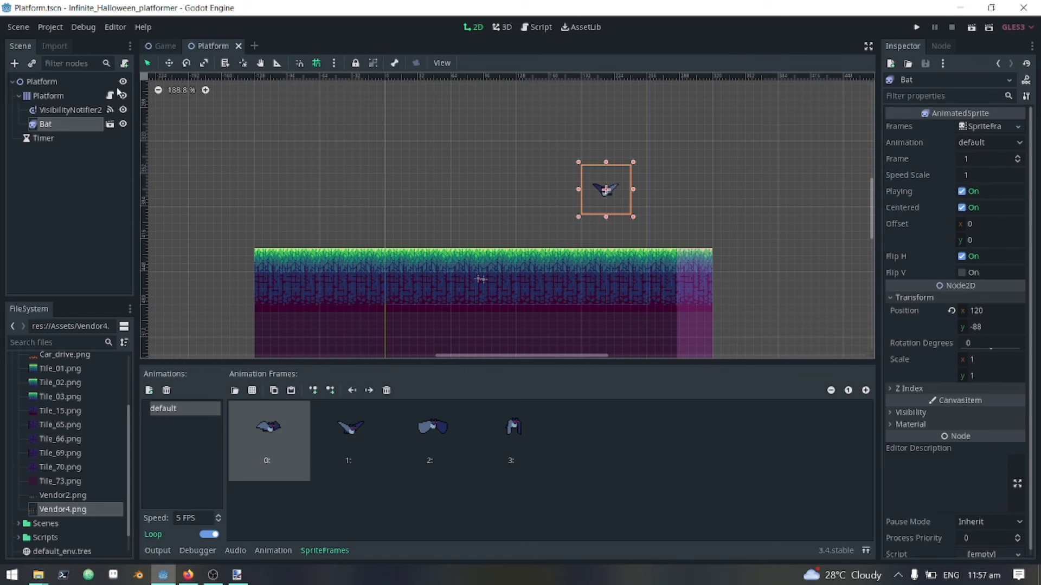
key("ctrl+F3")
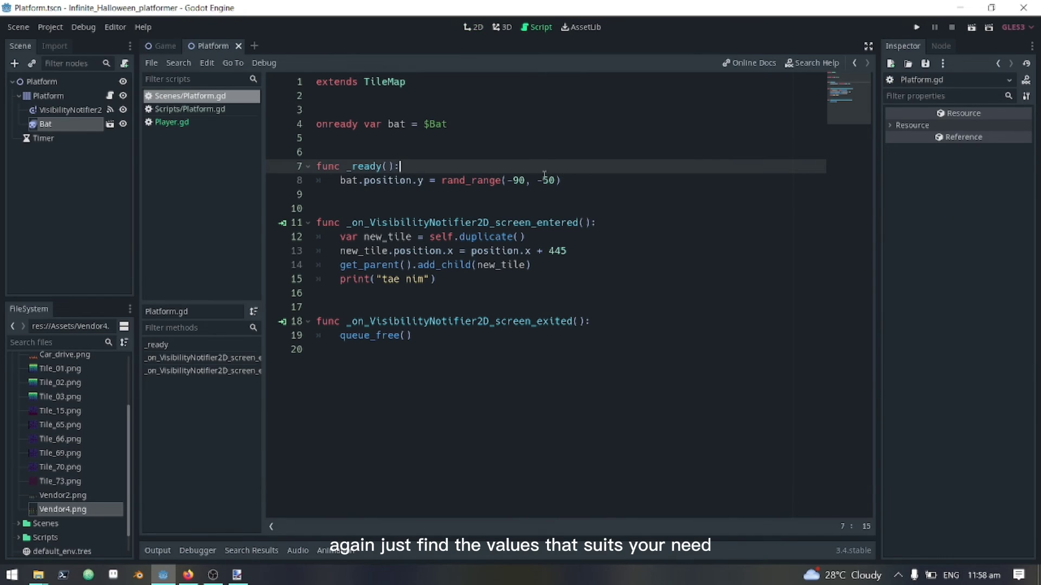
Step: Duplicate the y line and make the copy bat.position.x = rand_range(-90, 120)
left_click(561, 180)
key("ctrl+d")
double_click(419, 180)
type("x")
left_click(557, 180)
key("BackSpace")
key("BackSpace")
key("BackSpace")
type("120)")
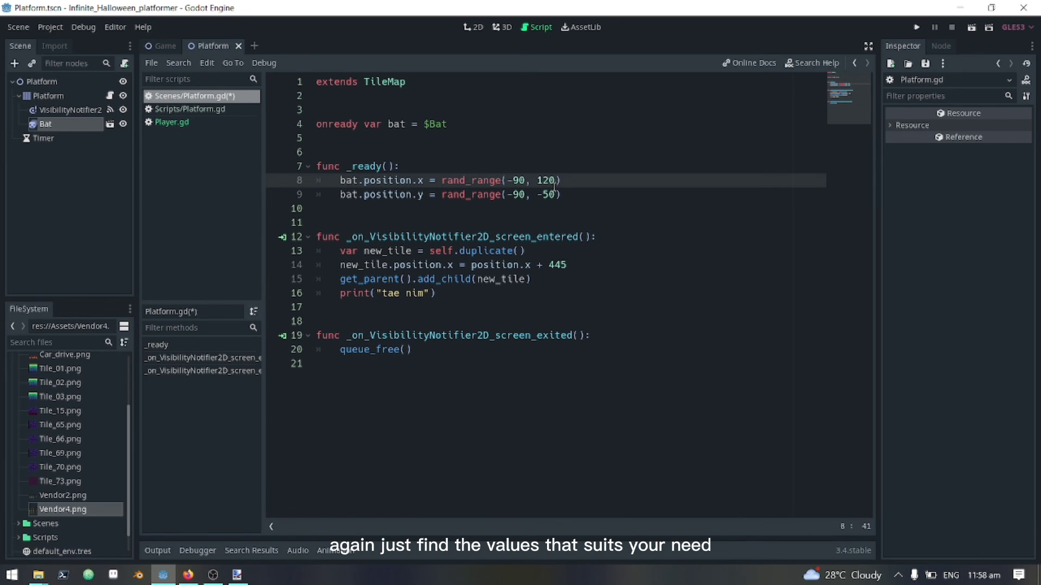
Step: Test-run and close the game, then open Player.gd
key("F5")
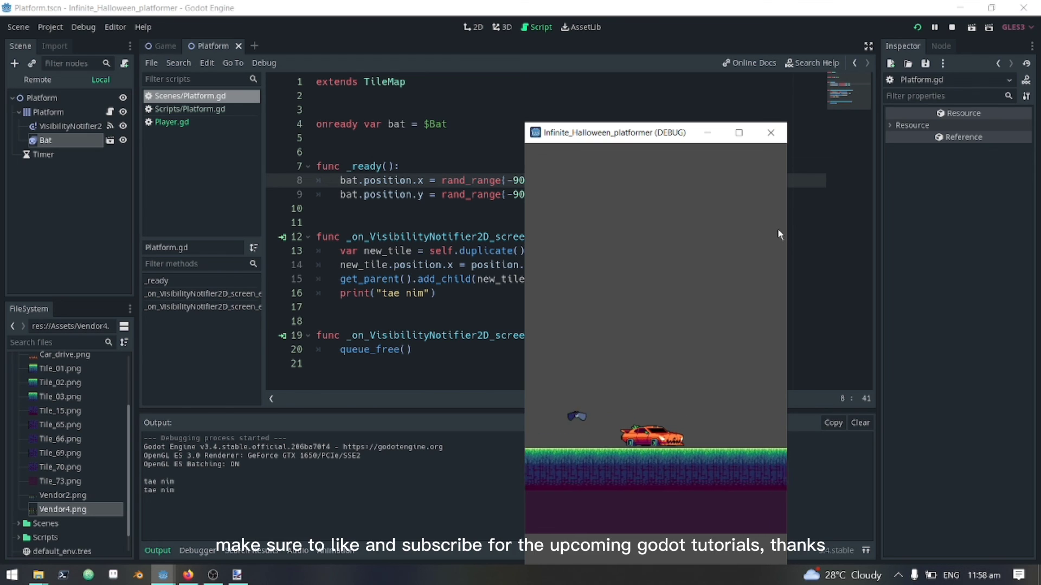
left_click(770, 133)
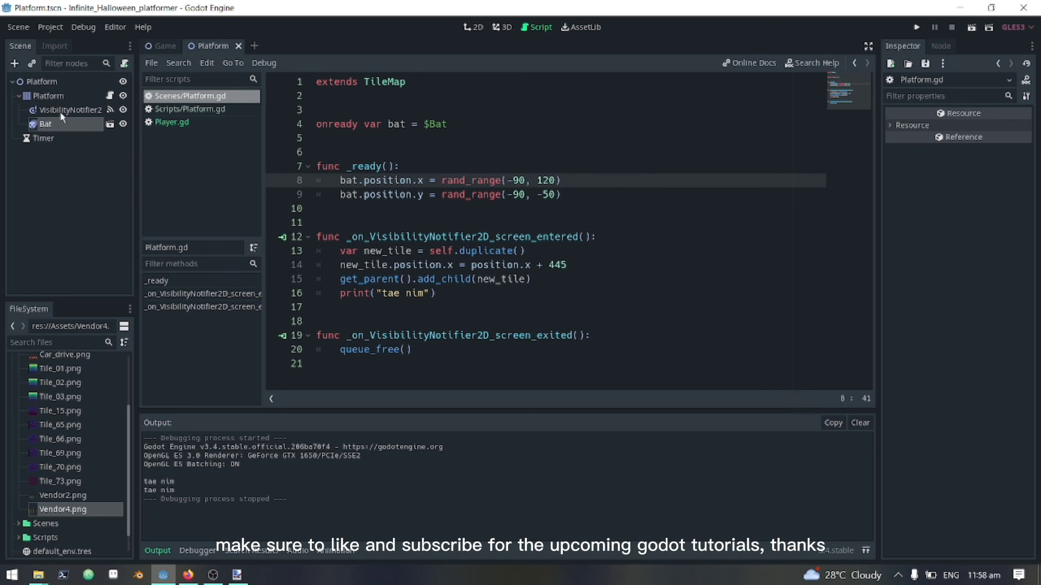
left_click(206, 118)
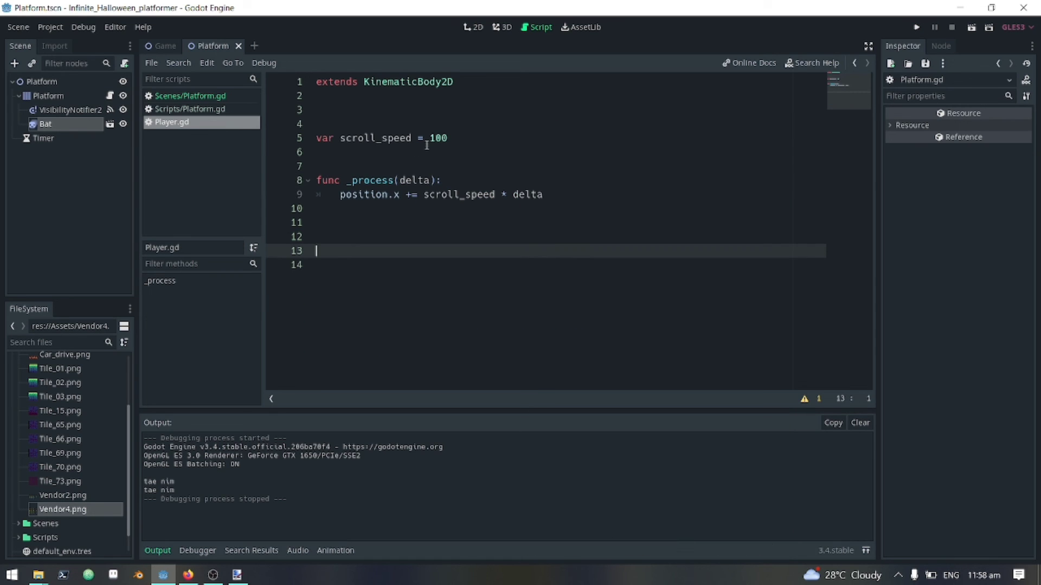